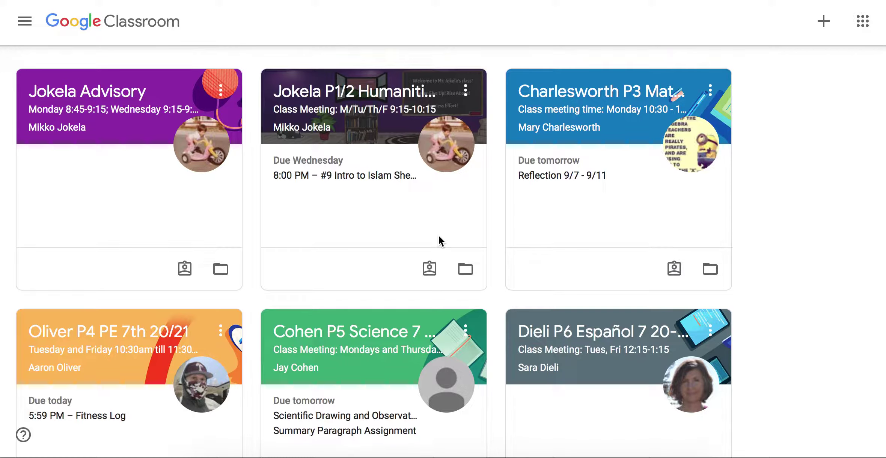
# Step: Open the Classroom settings and bring up the email notification options
pyautogui.click(25, 21)
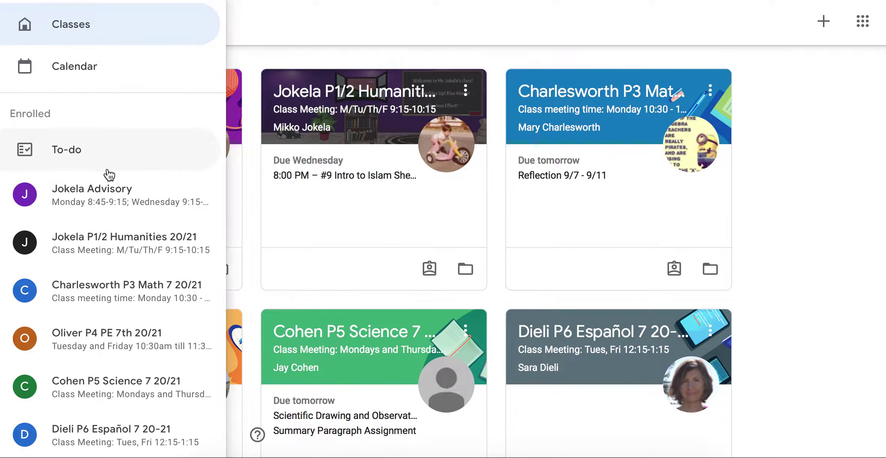
pyautogui.scroll(-4, 104, 188)
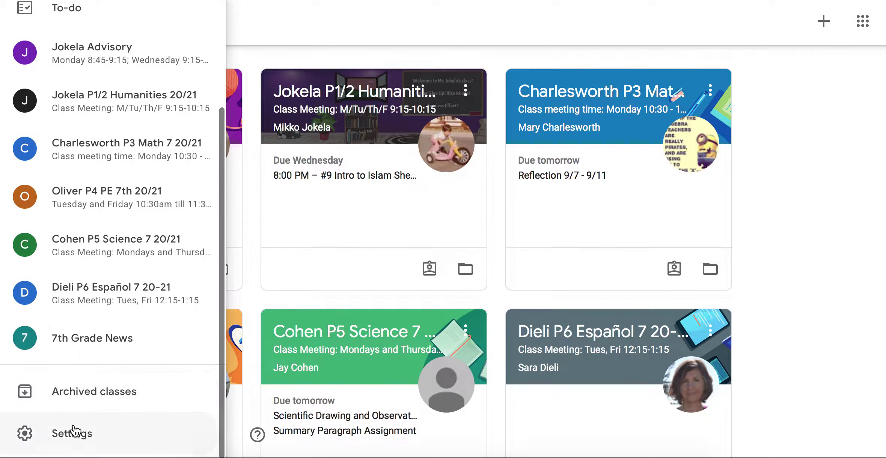
pyautogui.click(72, 435)
pyautogui.scroll(-5, 343, 257)
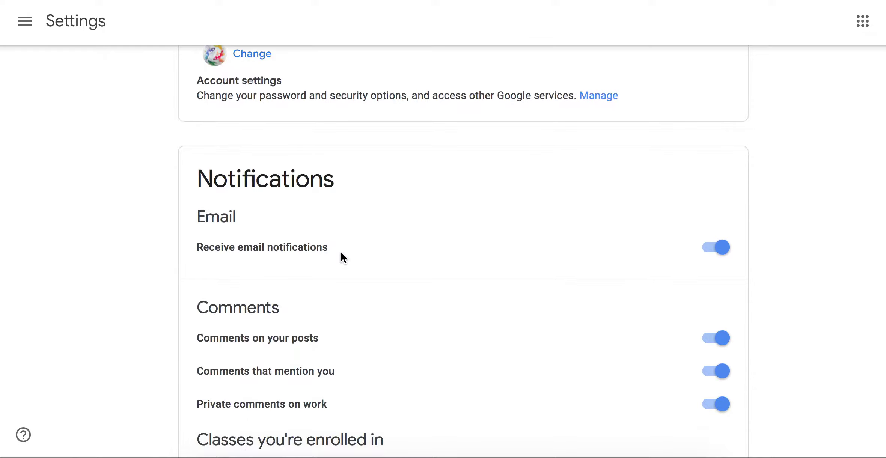
pyautogui.scroll(-5, 447, 226)
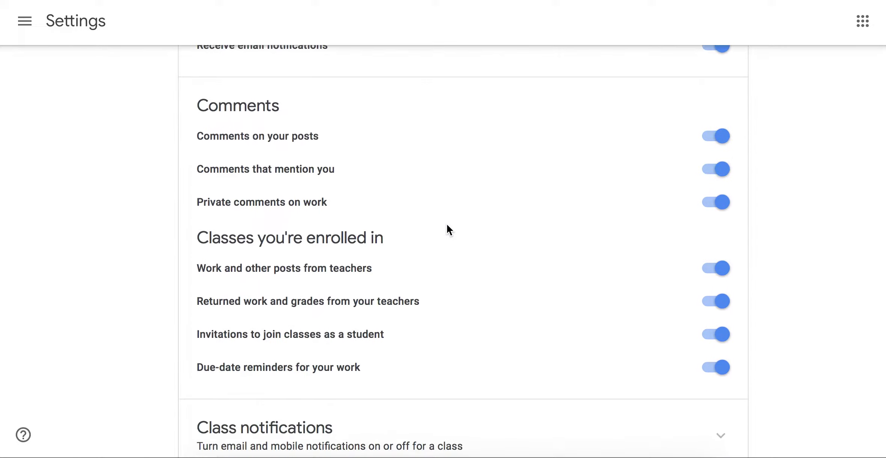
pyautogui.scroll(2, 644, 145)
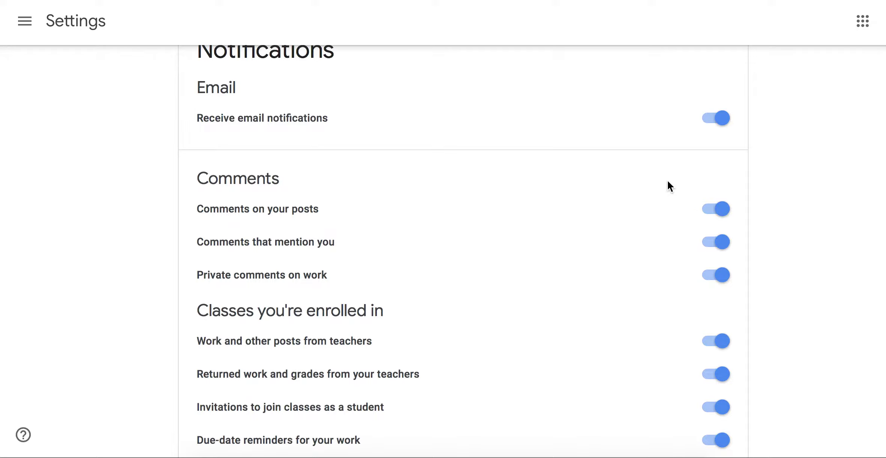
# Step: Turn receiving email notifications off and back on
pyautogui.click(706, 119)
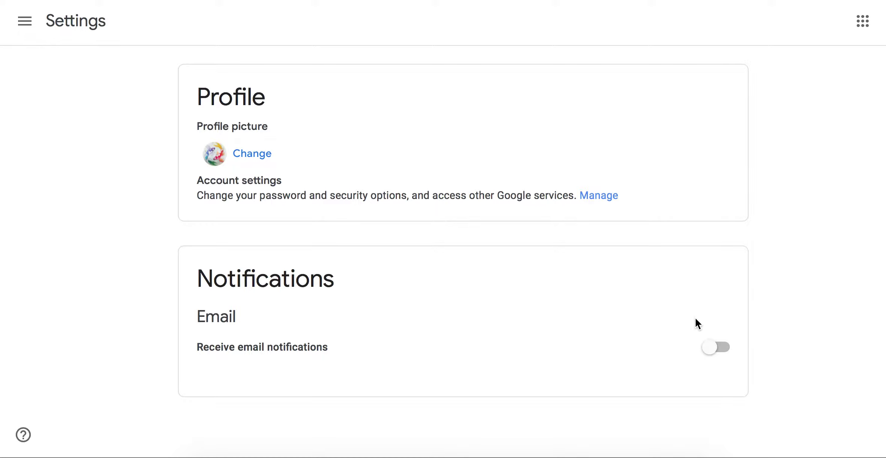
pyautogui.click(724, 350)
# Step: Turn off email notifications for comments on your posts and for comments that mention you
pyautogui.scroll(-3, 667, 314)
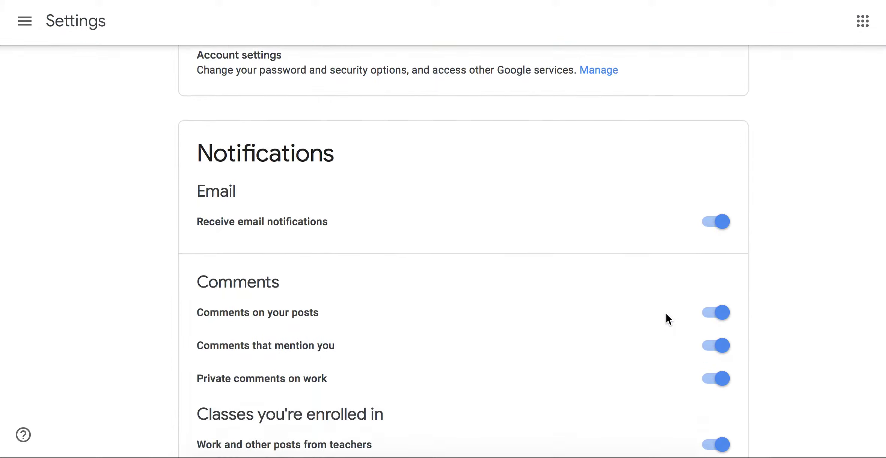
pyautogui.scroll(-4, 667, 314)
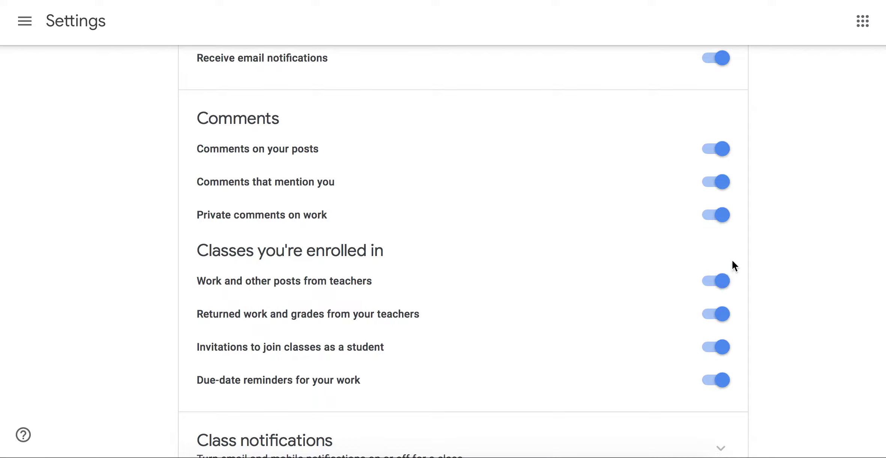
pyautogui.click(707, 145)
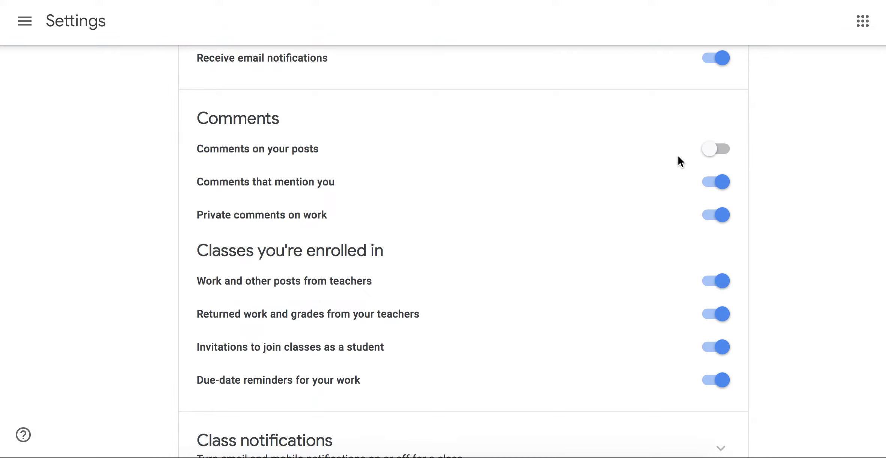
pyautogui.click(708, 184)
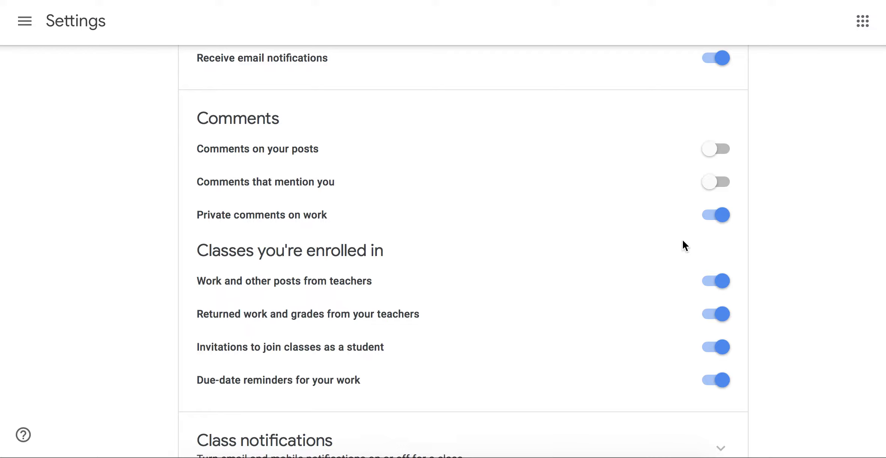
# Step: Turn off notifications for work and other posts from teachers, invitations to join classes as a student, and due-date reminders
pyautogui.click(708, 283)
pyautogui.scroll(-1, 648, 280)
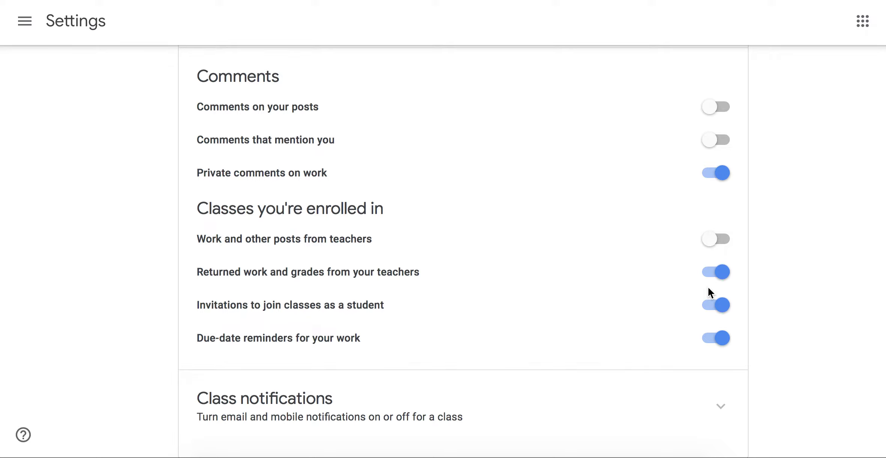
pyautogui.click(709, 310)
pyautogui.scroll(-1, 728, 304)
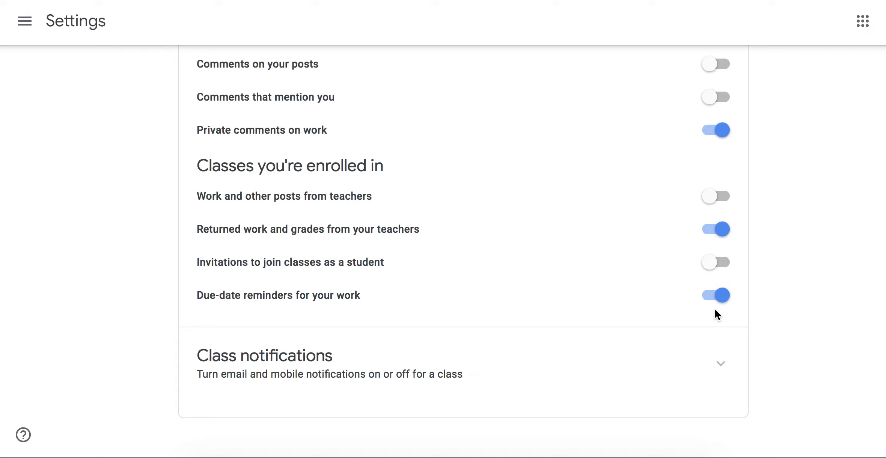
pyautogui.click(708, 298)
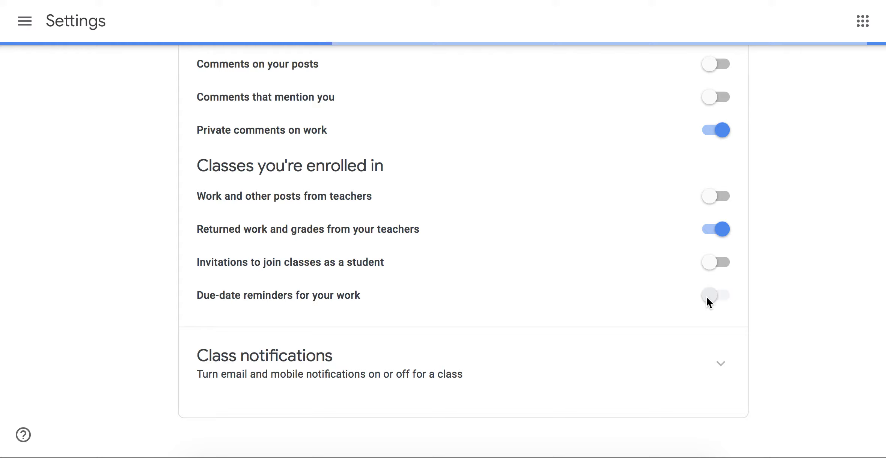
# Step: Review the email, comment and enrolled-class notification settings to check which ones are on or off
pyautogui.scroll(4, 658, 287)
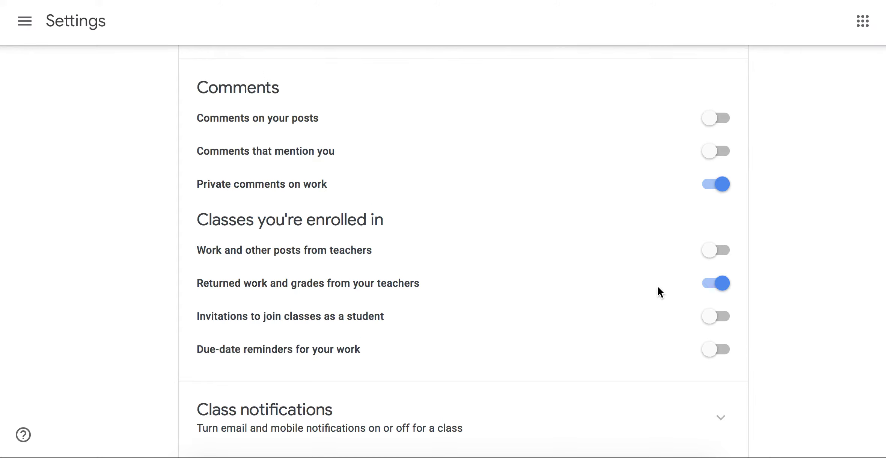
pyautogui.scroll(1, 658, 287)
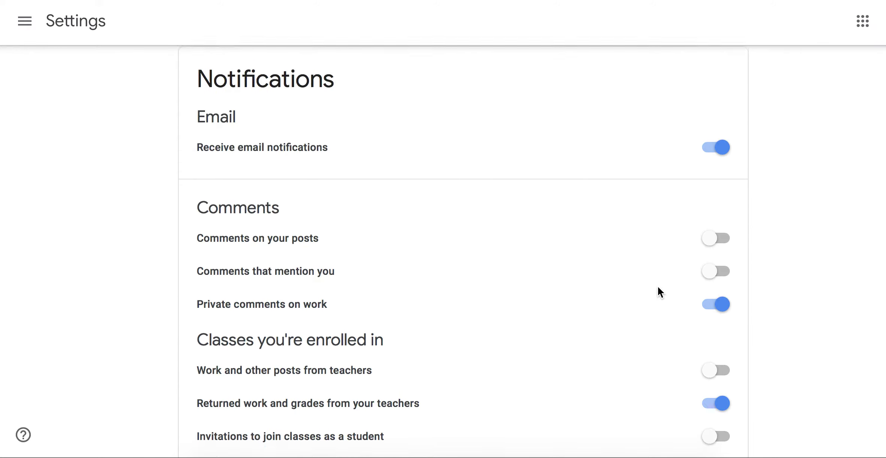
pyautogui.scroll(-1, 658, 287)
pyautogui.scroll(-1, 658, 286)
pyautogui.scroll(1, 658, 286)
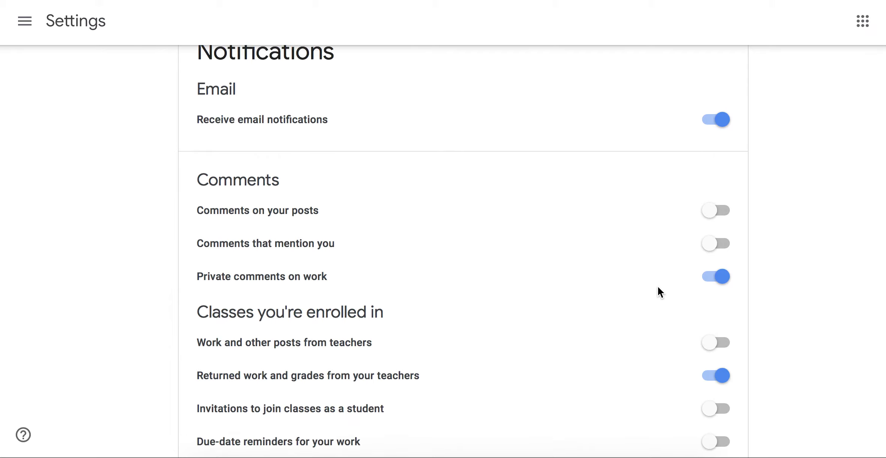
pyautogui.scroll(-2, 658, 286)
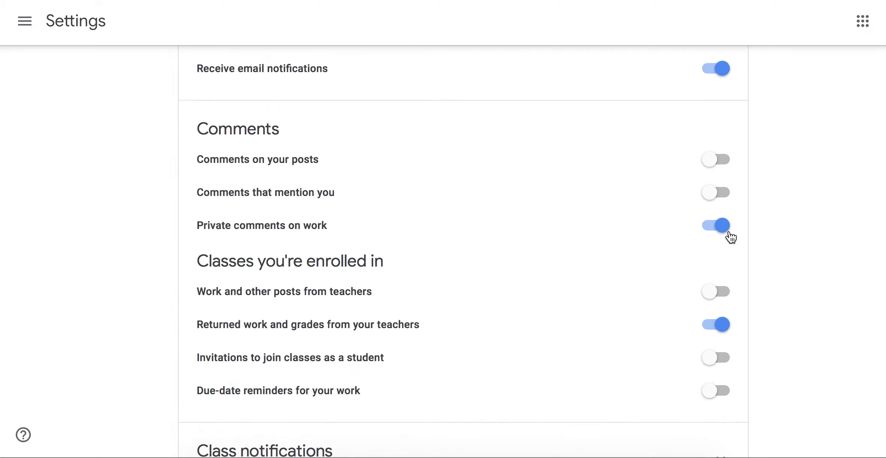
pyautogui.scroll(-1, 690, 285)
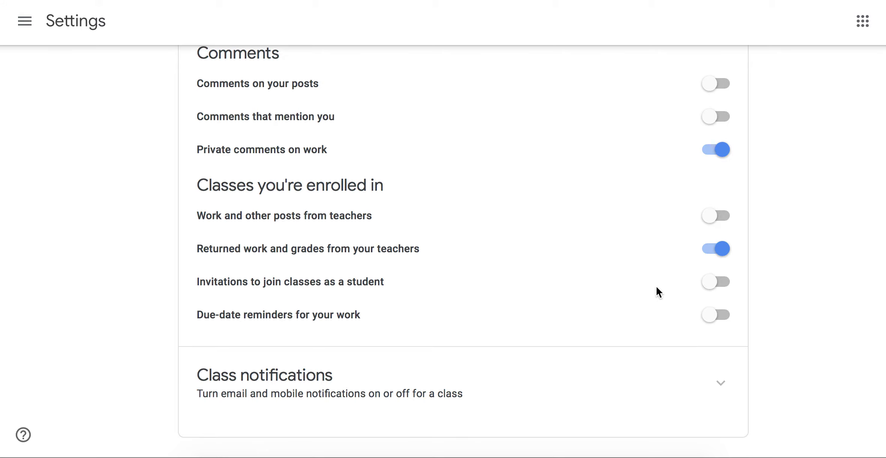
# Step: Expand the class notifications section and look over the on/off setting for each enrolled class
pyautogui.scroll(-1, 656, 286)
pyautogui.click(721, 364)
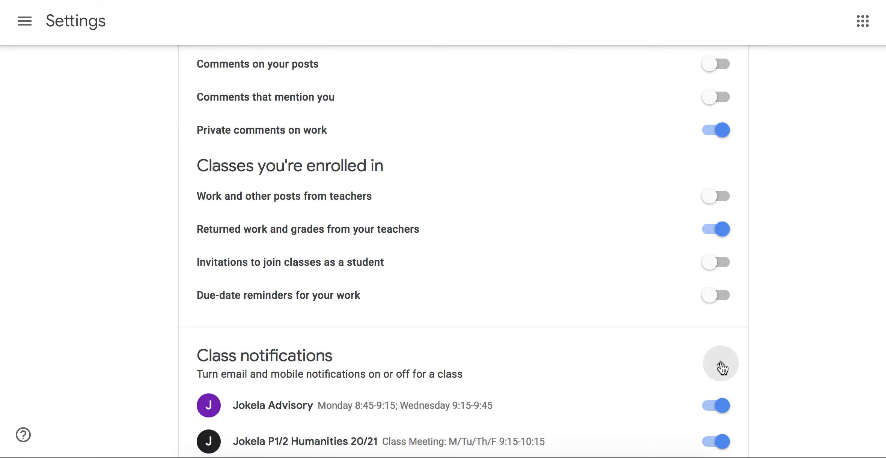
pyautogui.scroll(-5, 601, 352)
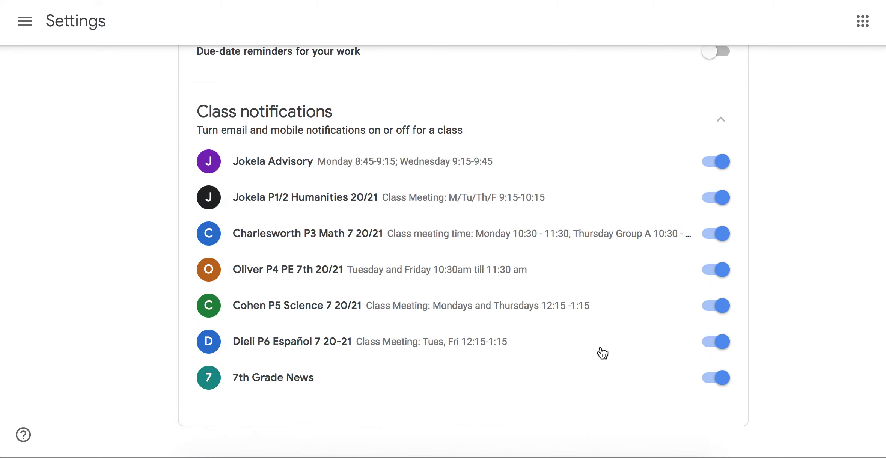
pyautogui.scroll(2, 701, 186)
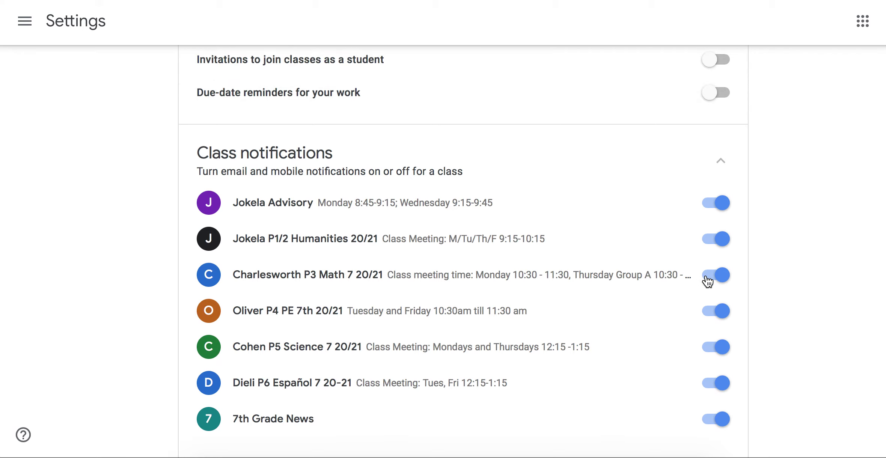
# Step: Turn class notifications off and back on for the Advisory and P1/2 Humanities classes
pyautogui.click(708, 239)
pyautogui.click(708, 202)
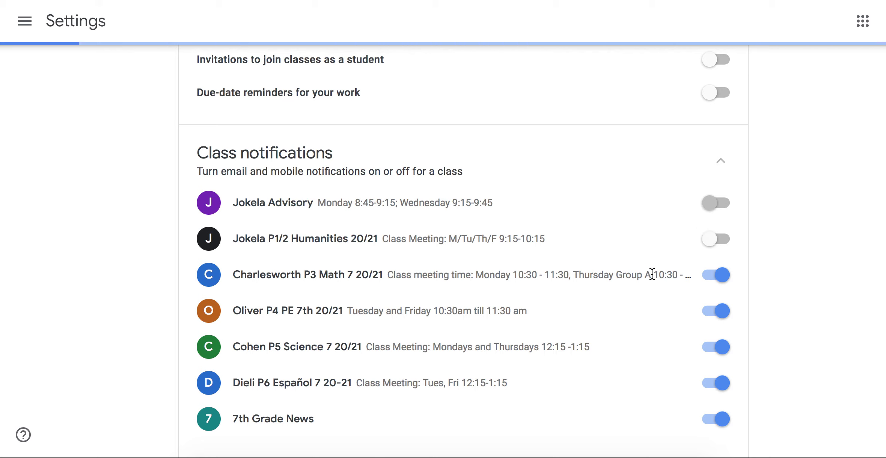
pyautogui.click(723, 204)
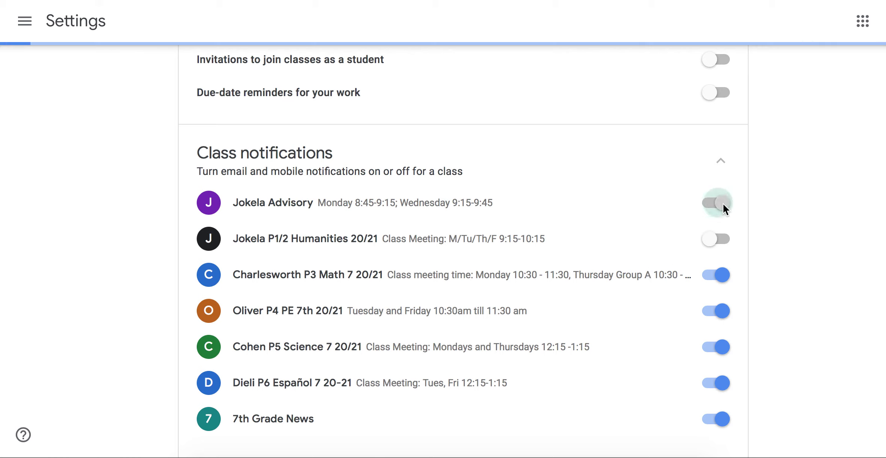
pyautogui.click(722, 240)
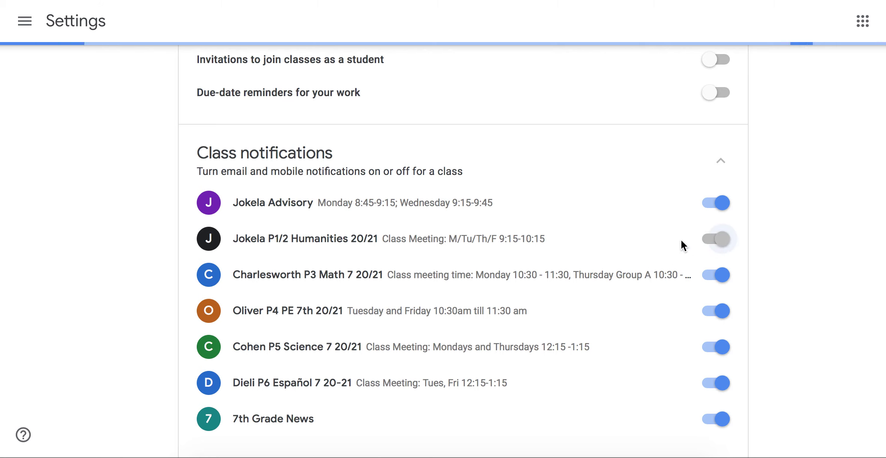
# Step: Collapse the class notifications section and return to the email and comment notification settings
pyautogui.click(722, 165)
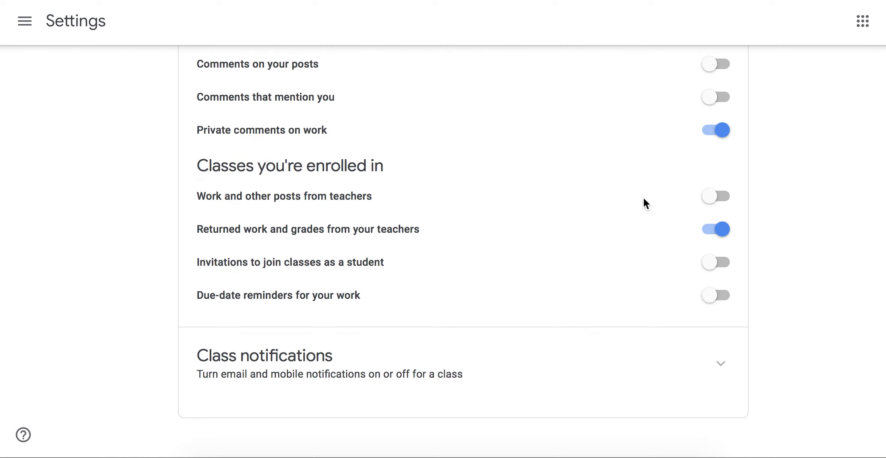
pyautogui.scroll(4, 643, 200)
pyautogui.scroll(1, 645, 200)
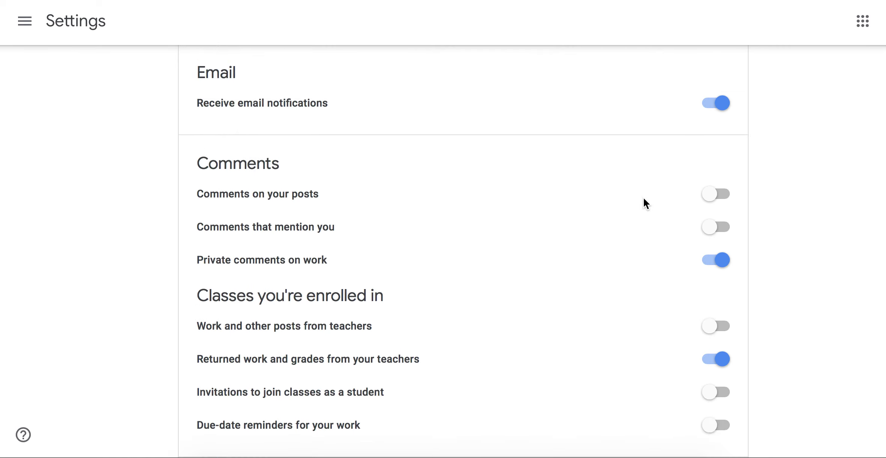